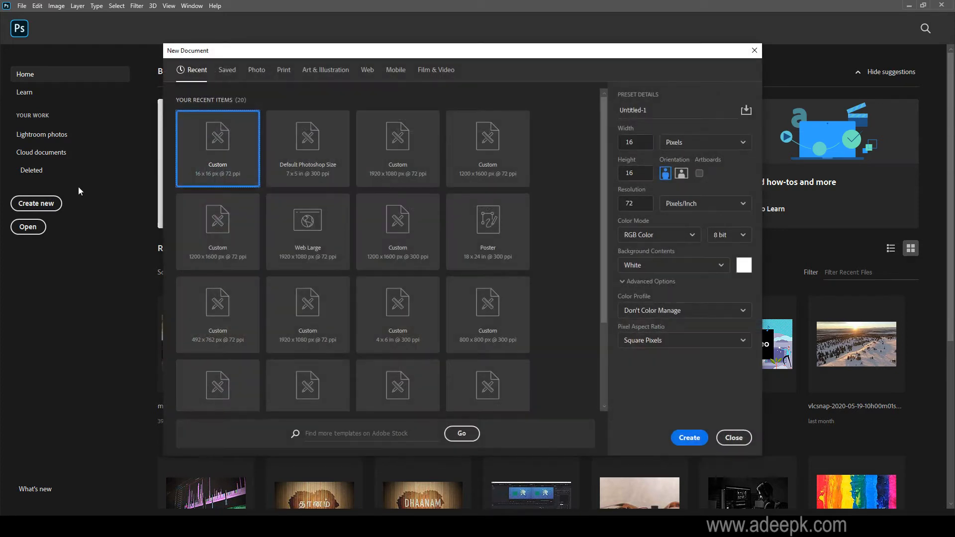
Look through the Print, Art & Illustration, Web, Mobile and Film & Video preset categories for new documents.
click(282, 70)
click(326, 71)
click(367, 70)
click(391, 71)
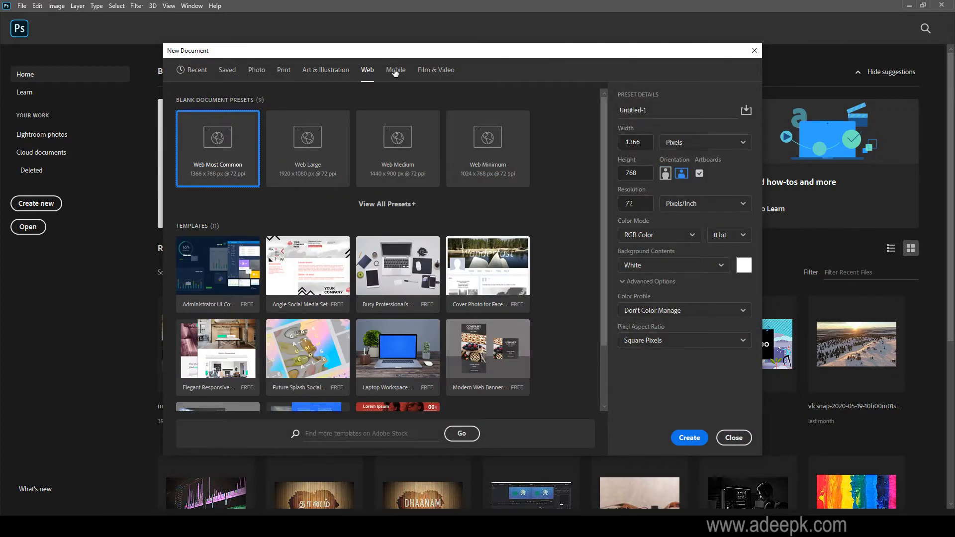
click(435, 70)
click(395, 71)
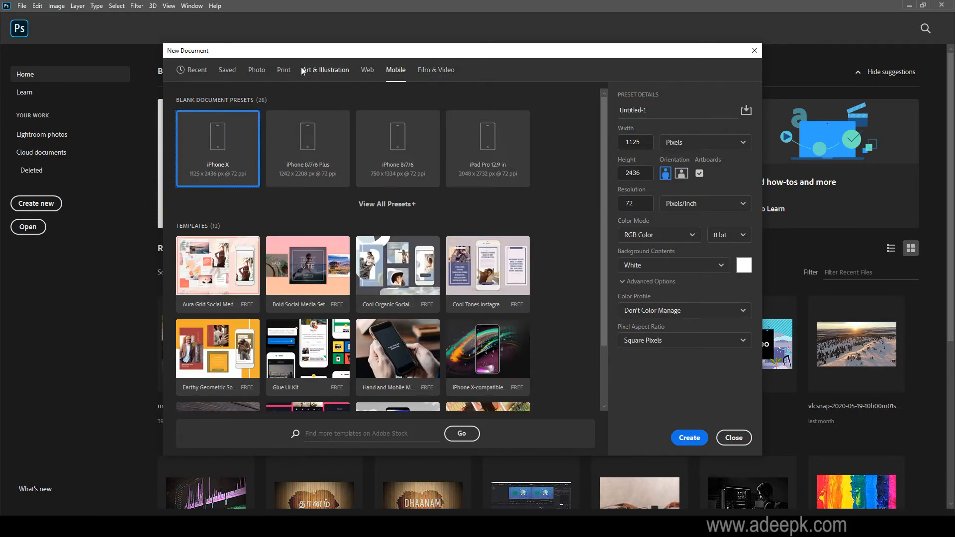
click(280, 71)
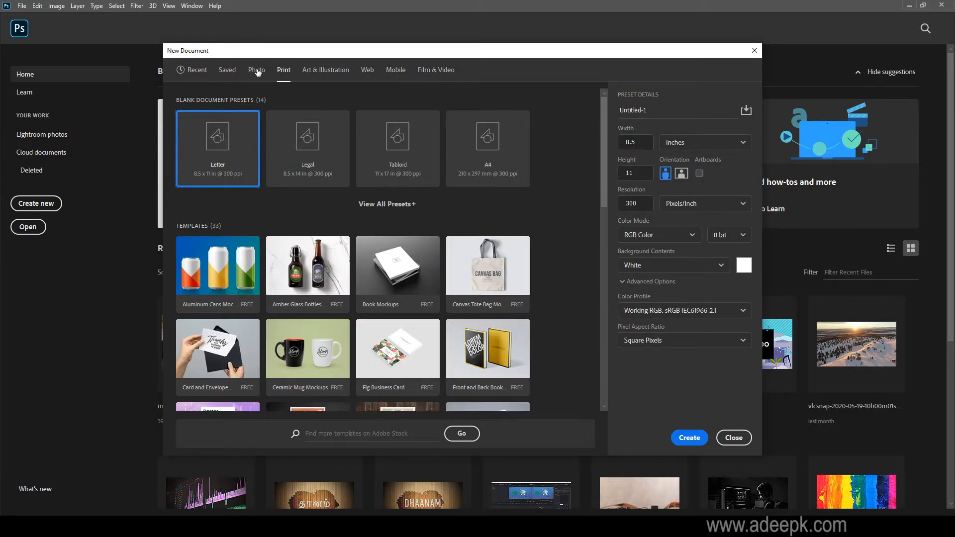
Create a new document from the Photo preset Landscape, 6 x 4 at 300 ppi.
click(257, 71)
click(396, 155)
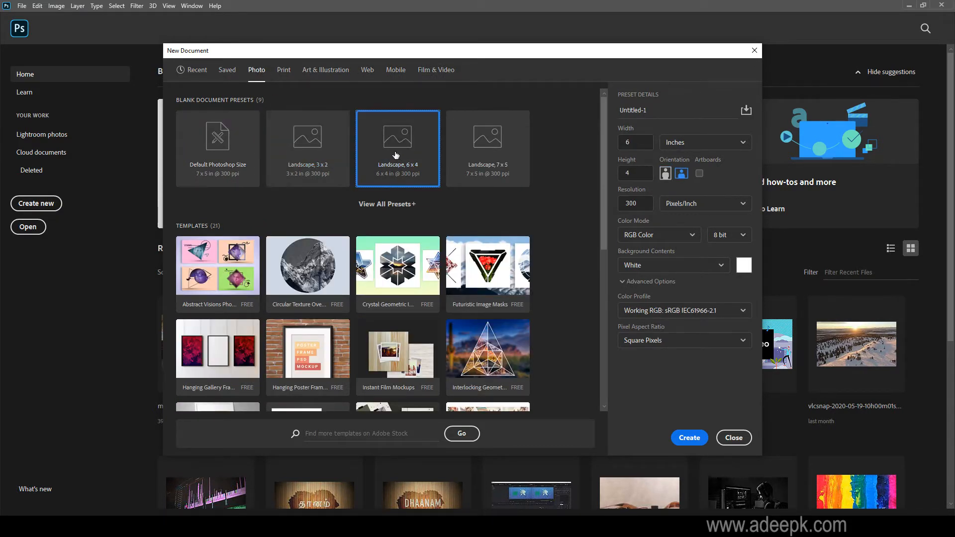
double_click(396, 155)
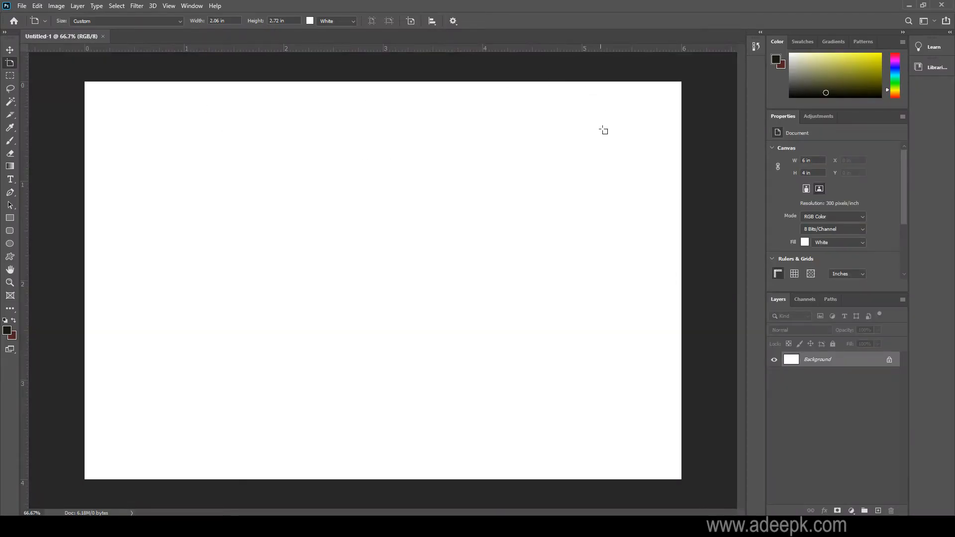
Place close-up-portrait-of-a-antelope-257558.jpg as an embedded image, shift it slightly right and up, commit the placement and deselect it.
click(22, 6)
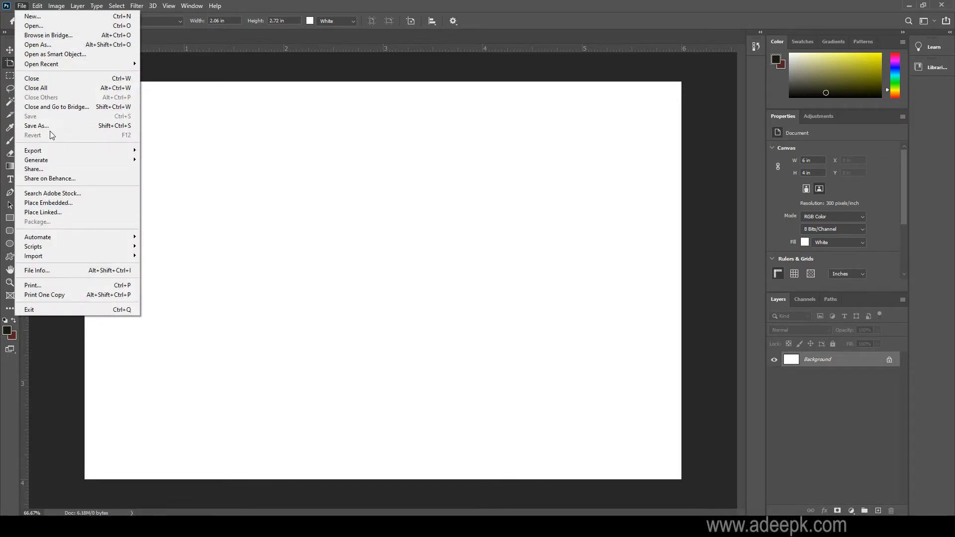
click(51, 203)
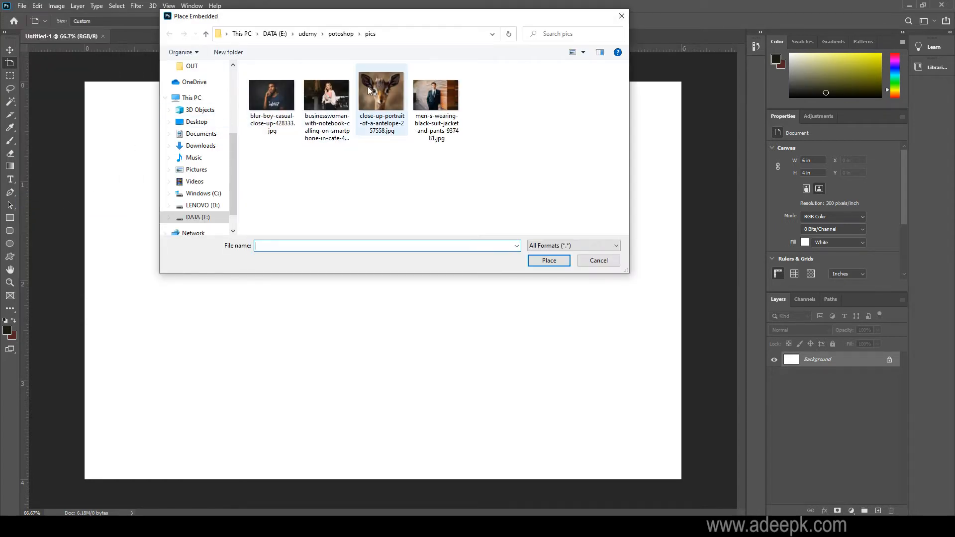
double_click(386, 100)
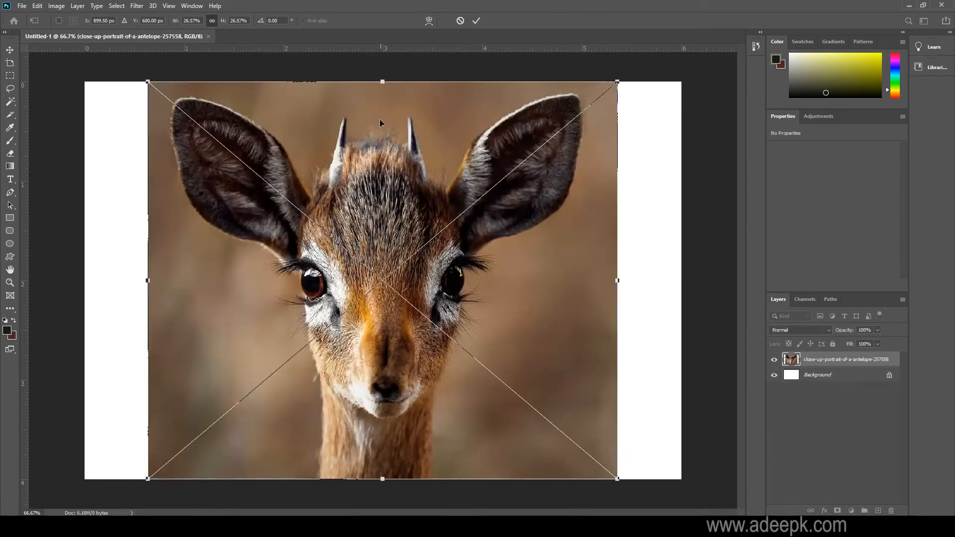
drag(407, 237, 431, 228)
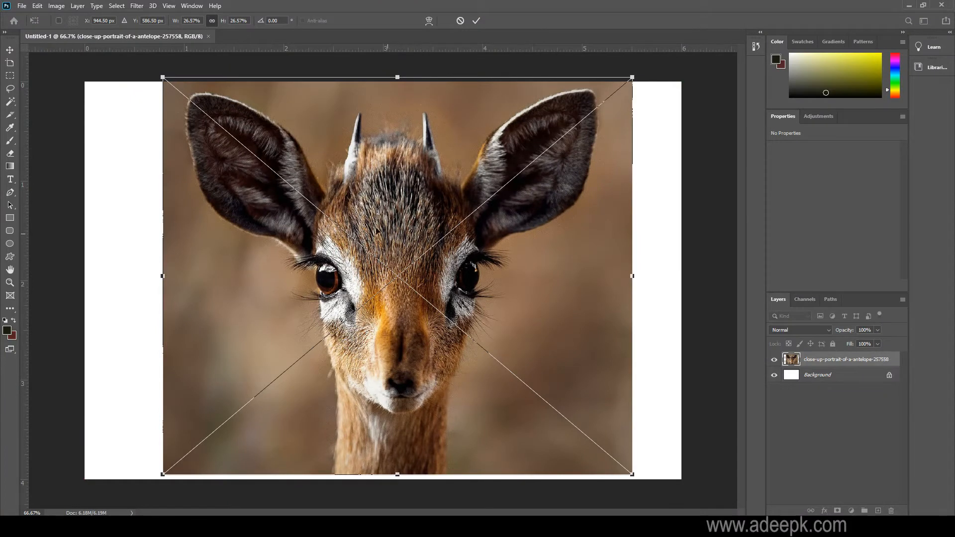
click(8, 51)
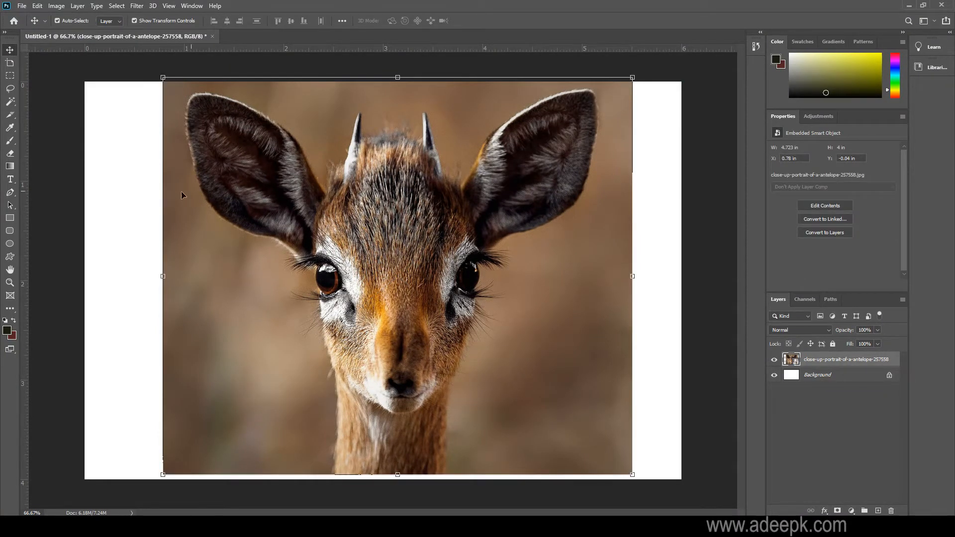
click(146, 198)
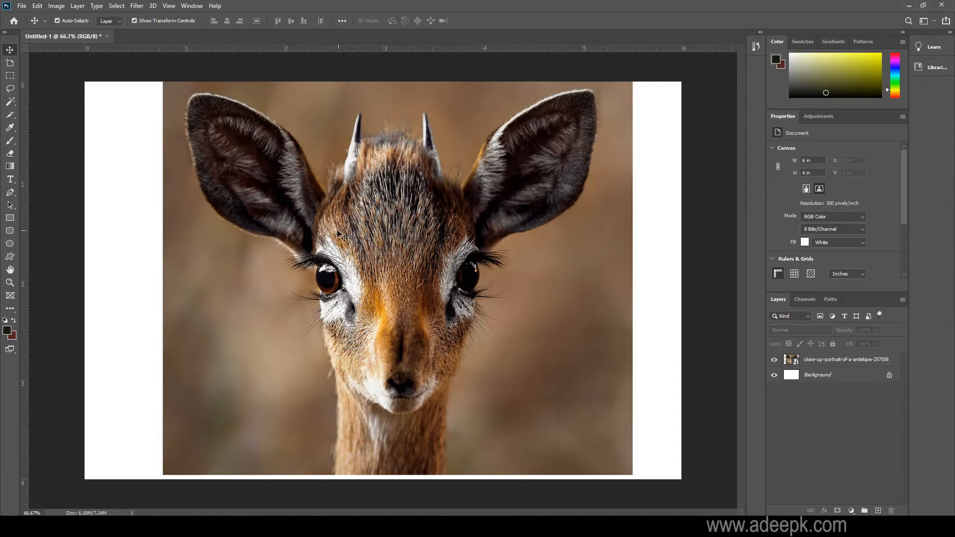
Open men-s-wearing-black-suit-jacket-and-pants-937481.jpg from the pics folder as a separate document.
click(21, 6)
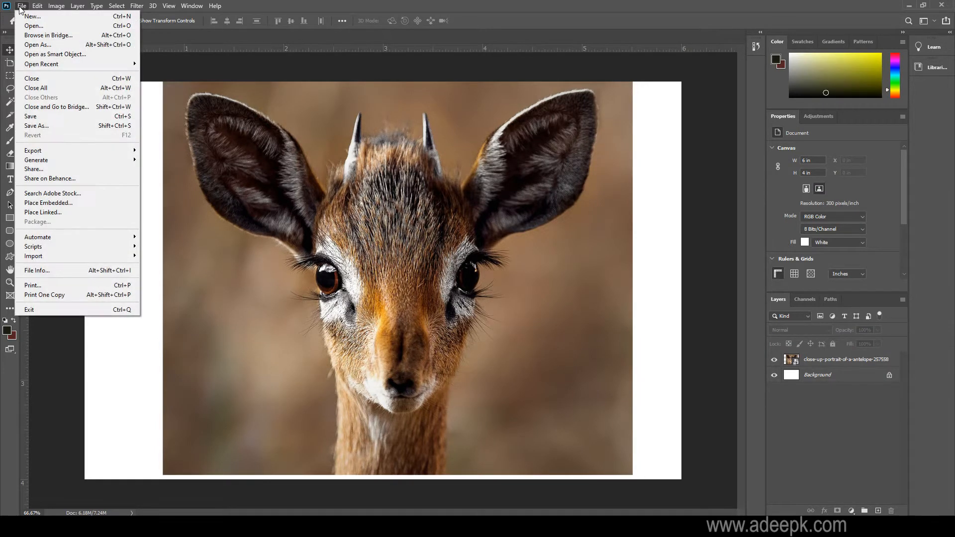
click(33, 26)
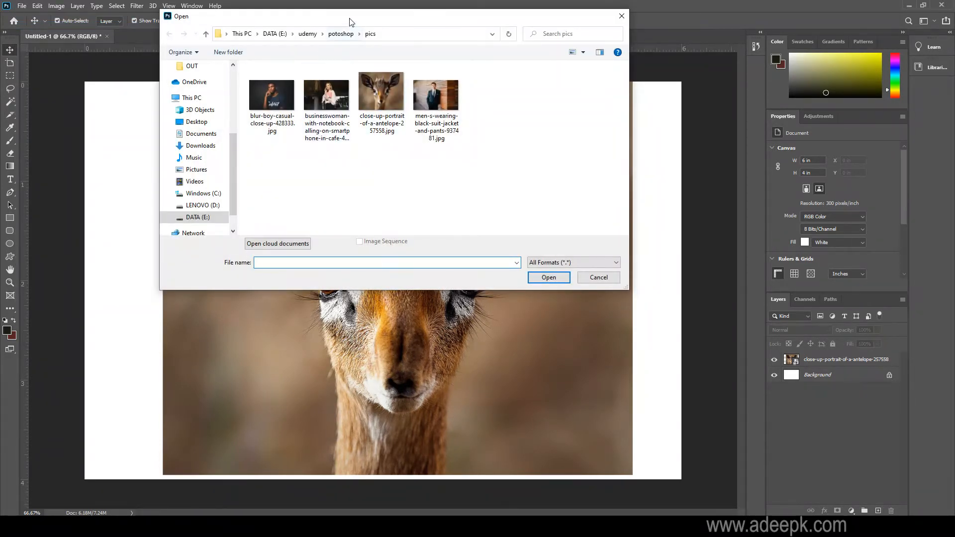
drag(383, 22, 468, 27)
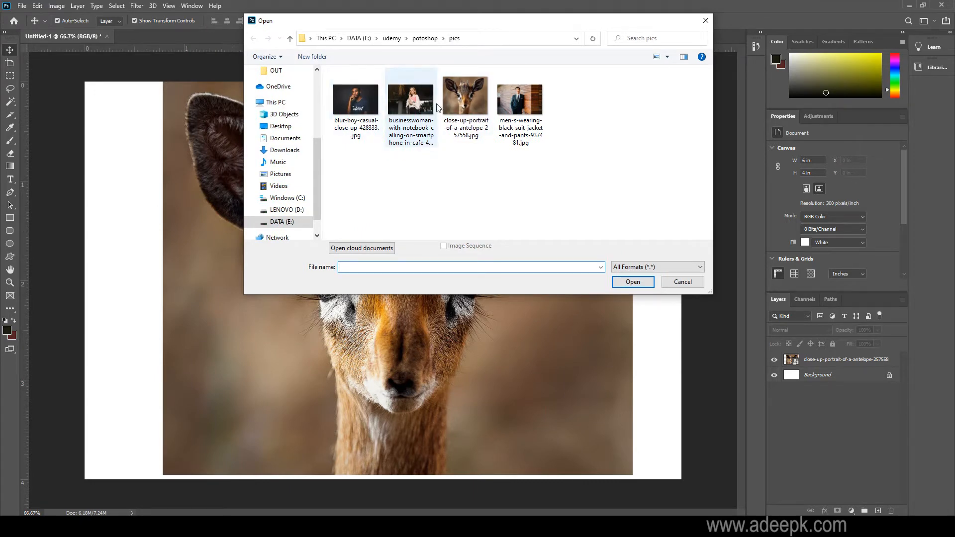
double_click(513, 116)
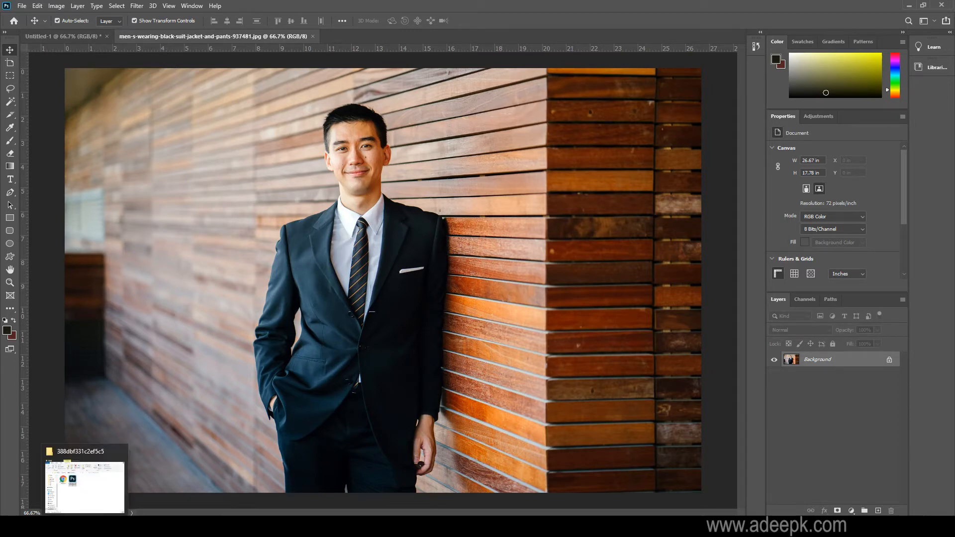
Switch to File Explorer, go to the potoshop\pics folder and open blur-boy-casual-close-up-428333.jpg in Photoshop as its own document.
click(85, 527)
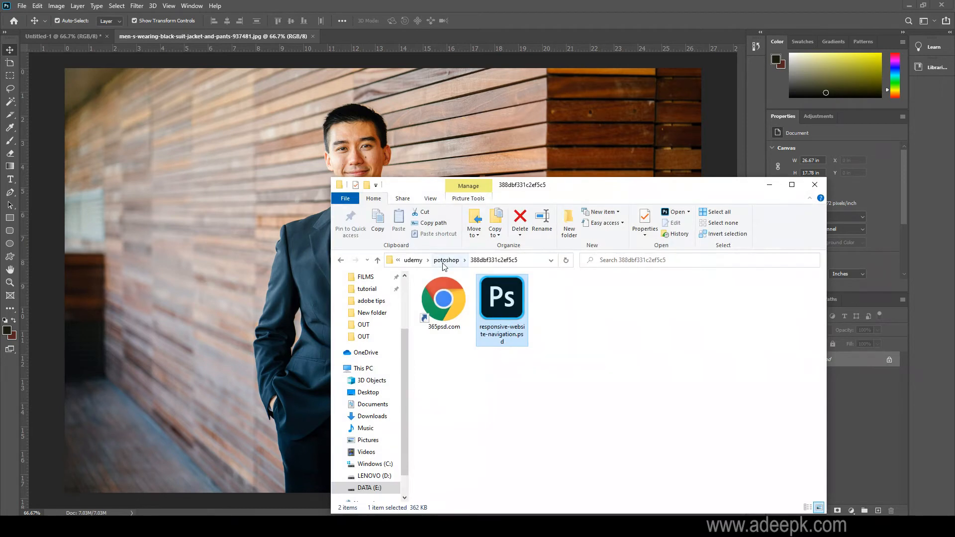
click(446, 260)
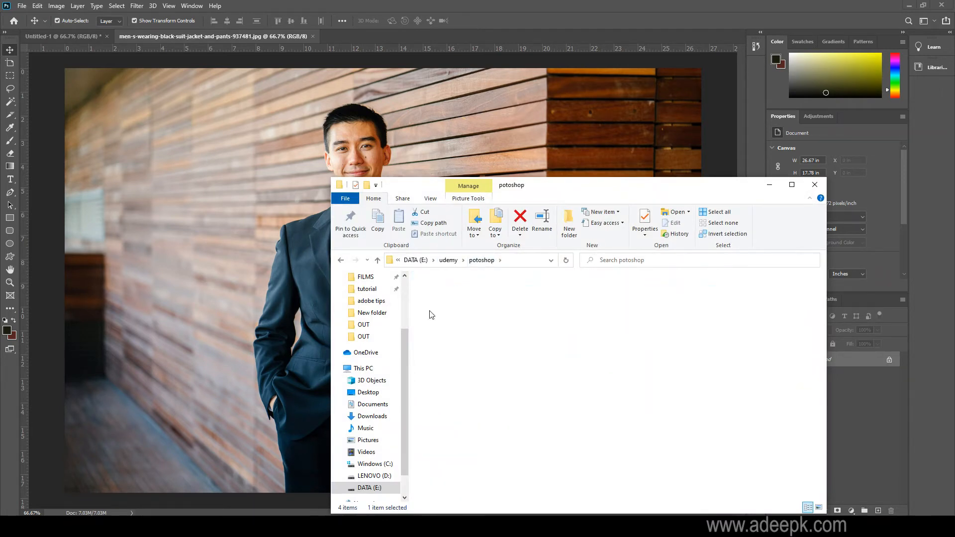
double_click(431, 315)
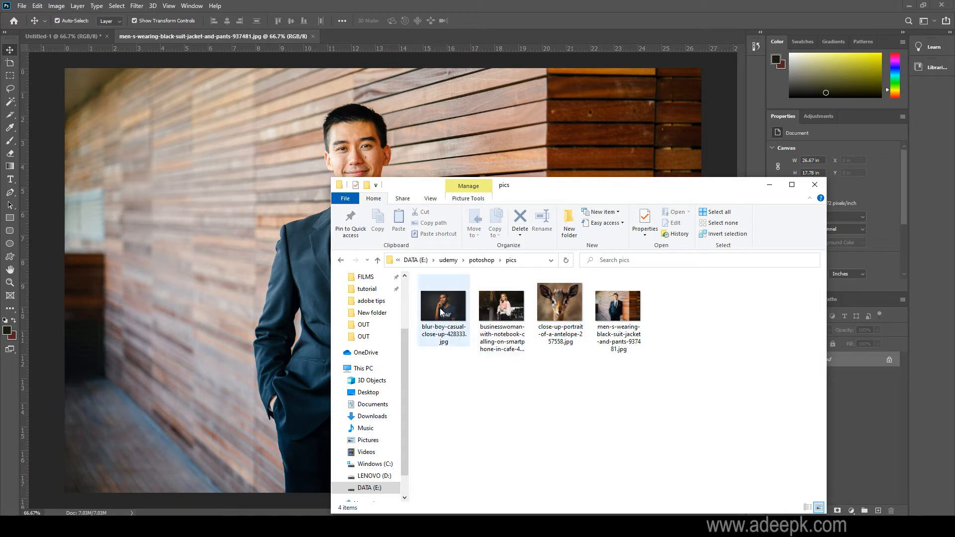
drag(441, 312, 407, 37)
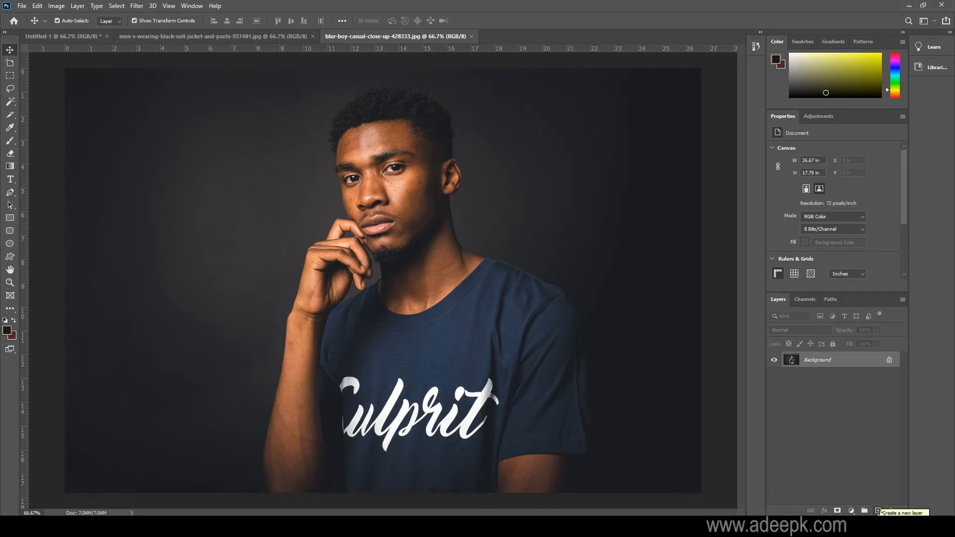
Add a new empty layer above the Background and paint a dark zigzag brush stroke on it from the cheek down to the shirt lettering.
click(878, 511)
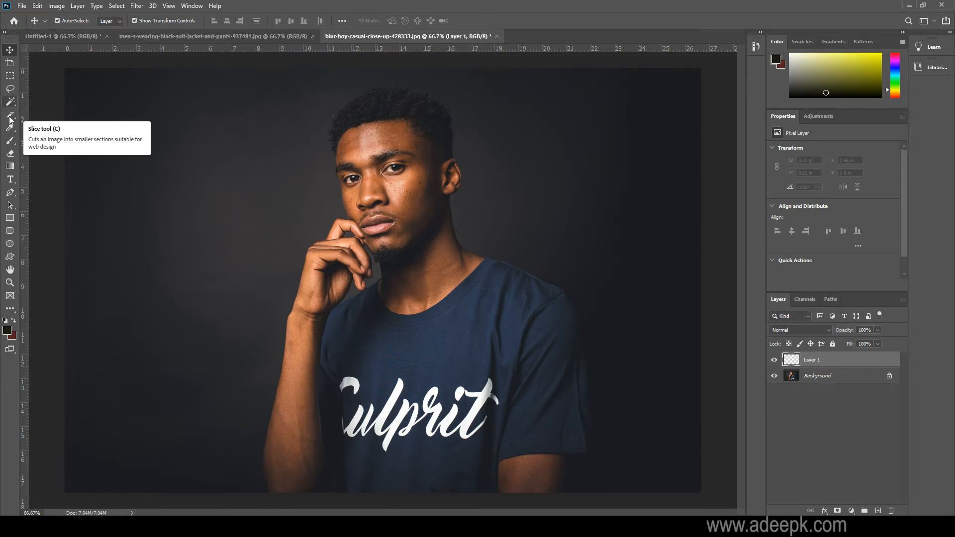
click(10, 141)
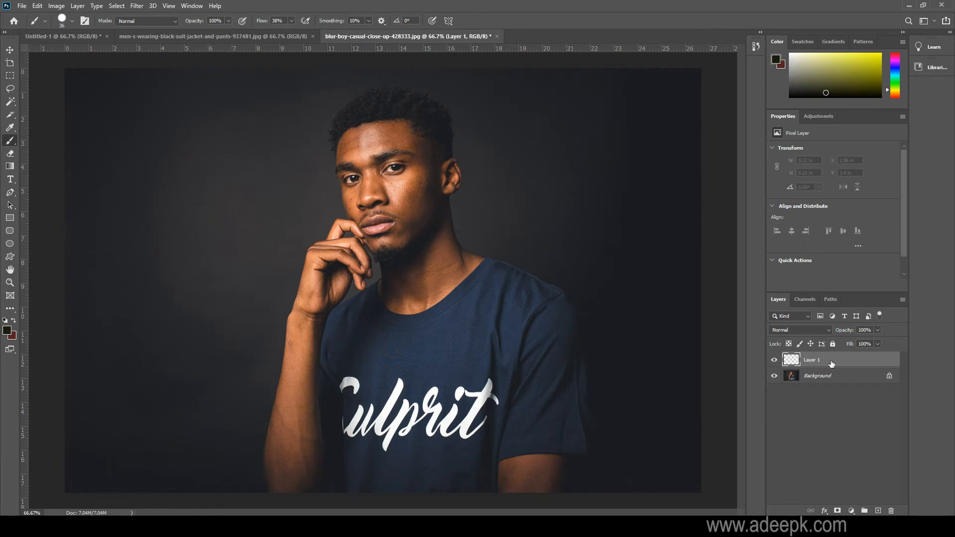
mouse_move(408, 197)
mouse_down()
mouse_move(434, 204)
mouse_move(431, 236)
mouse_move(368, 254)
mouse_move(394, 282)
mouse_move(448, 303)
mouse_move(373, 319)
mouse_move(409, 346)
mouse_move(467, 360)
mouse_move(382, 362)
mouse_move(355, 392)
mouse_move(401, 409)
mouse_move(453, 385)
mouse_move(459, 292)
mouse_move(426, 254)
mouse_up()
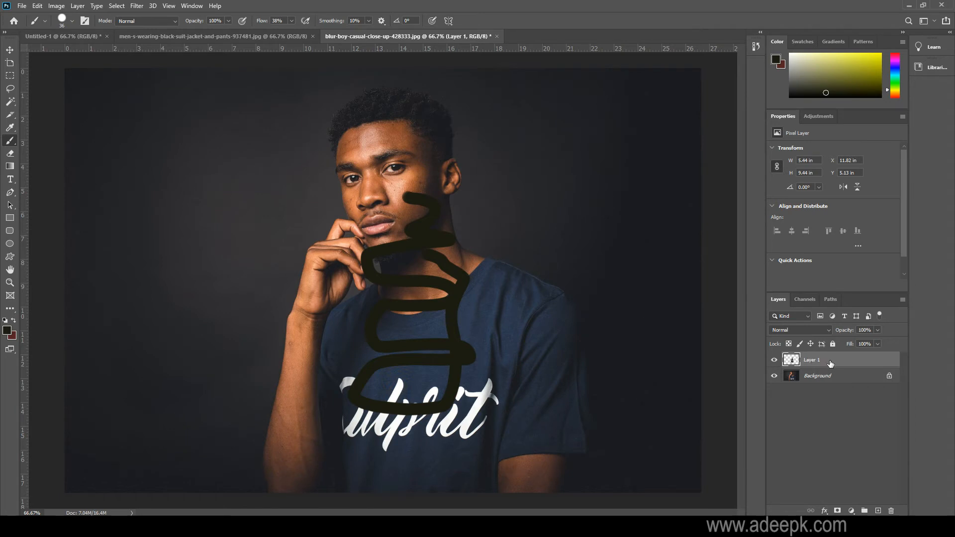
Toggle the visibility of Layer 1 off and on to compare the photo with and without the brush stroke.
click(774, 361)
click(774, 361)
click(774, 360)
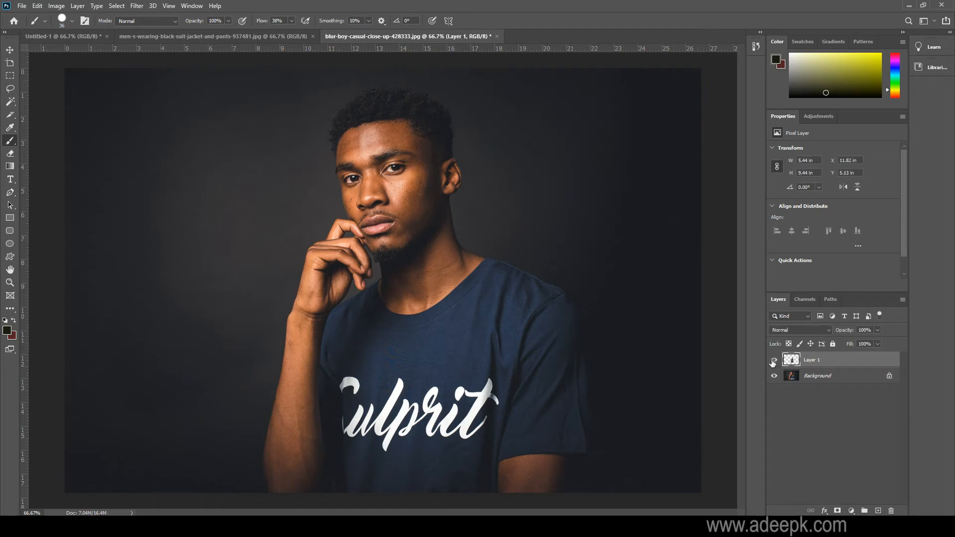
click(774, 361)
click(774, 361)
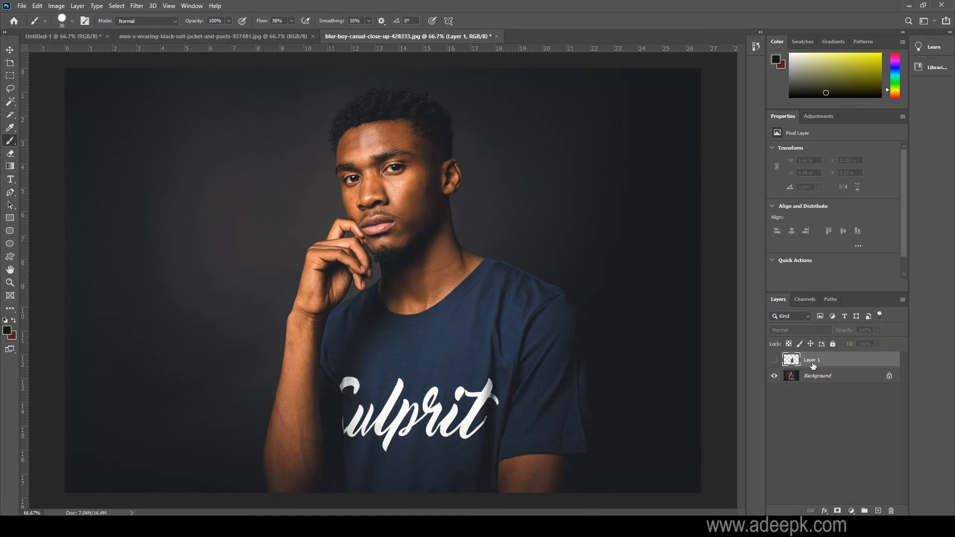
click(774, 361)
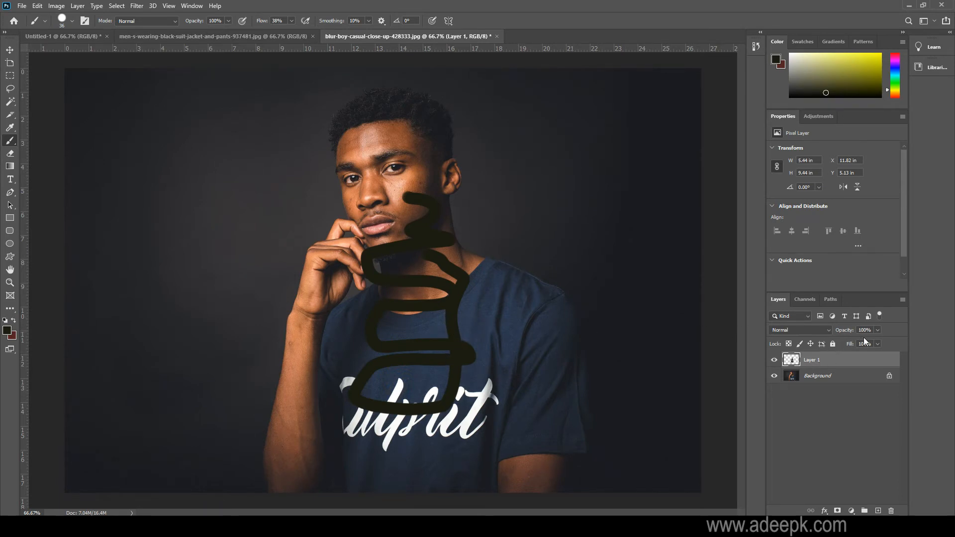
Try Layer 1 at 63% opacity and preview different blend modes for it.
click(877, 330)
mouse_move(861, 342)
mouse_down()
mouse_move(871, 342)
mouse_move(862, 342)
mouse_up()
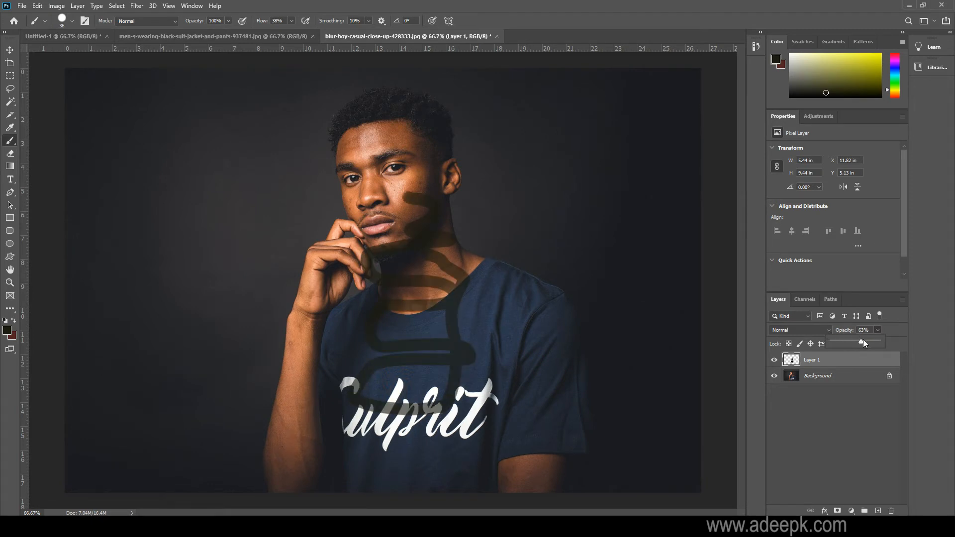
click(828, 331)
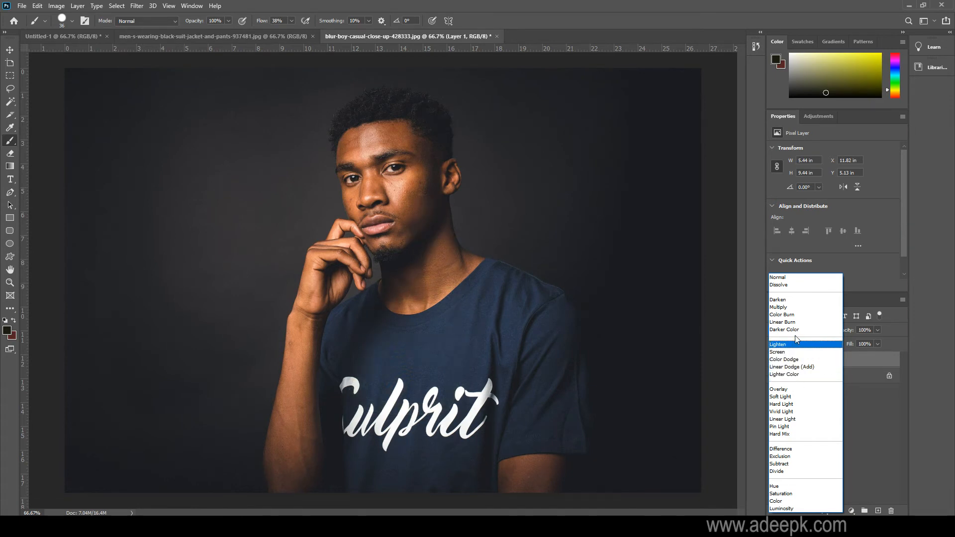
click(864, 396)
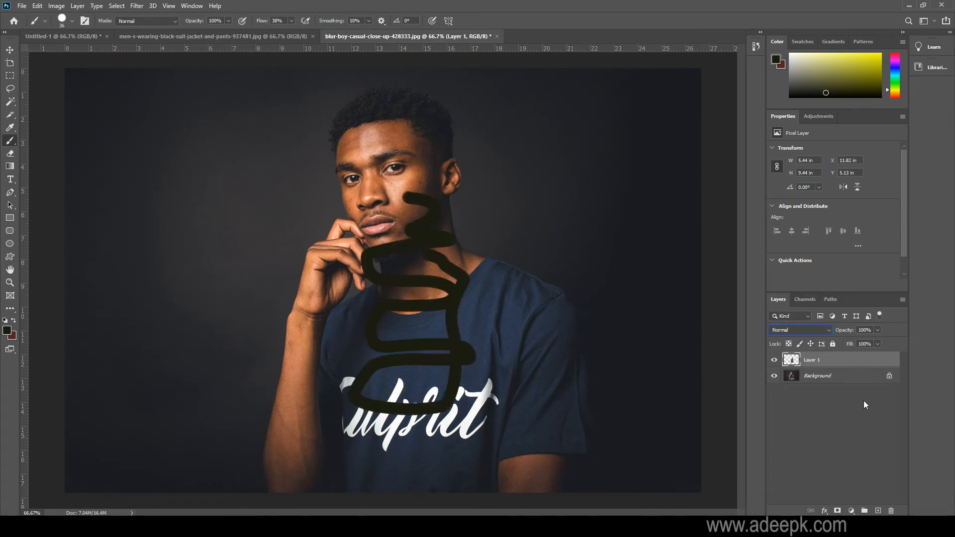
Duplicate Layer 1 in the same document as Layer 1 copy and put both layers into one group.
right_click(819, 365)
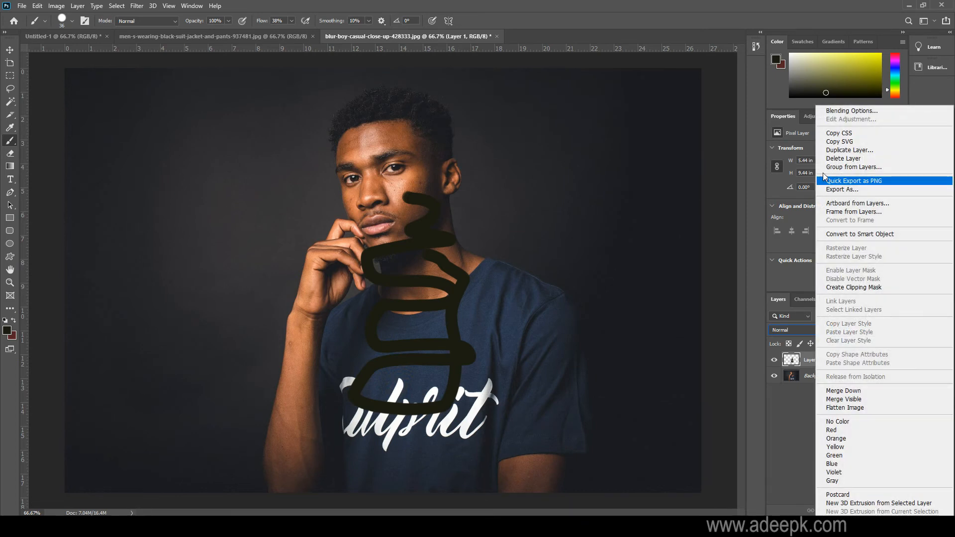
click(840, 151)
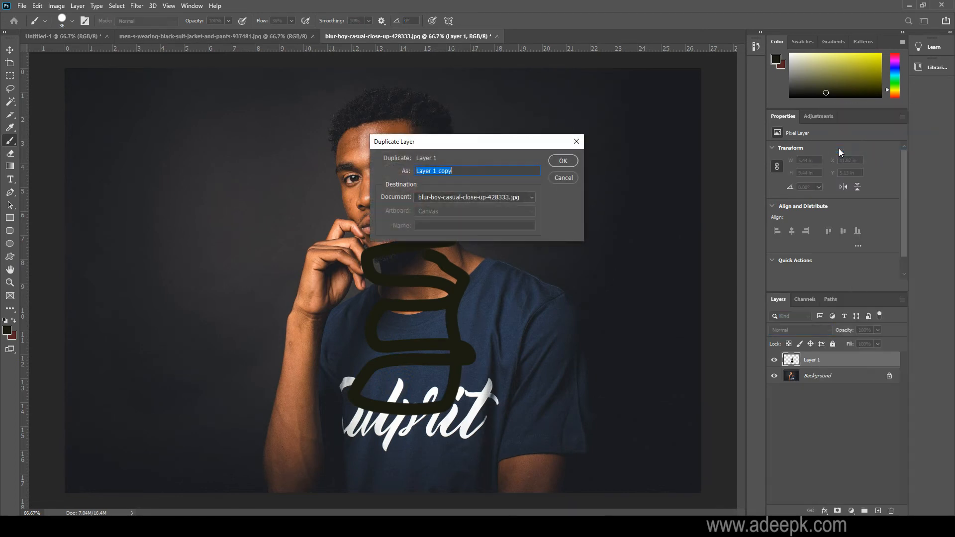
click(559, 162)
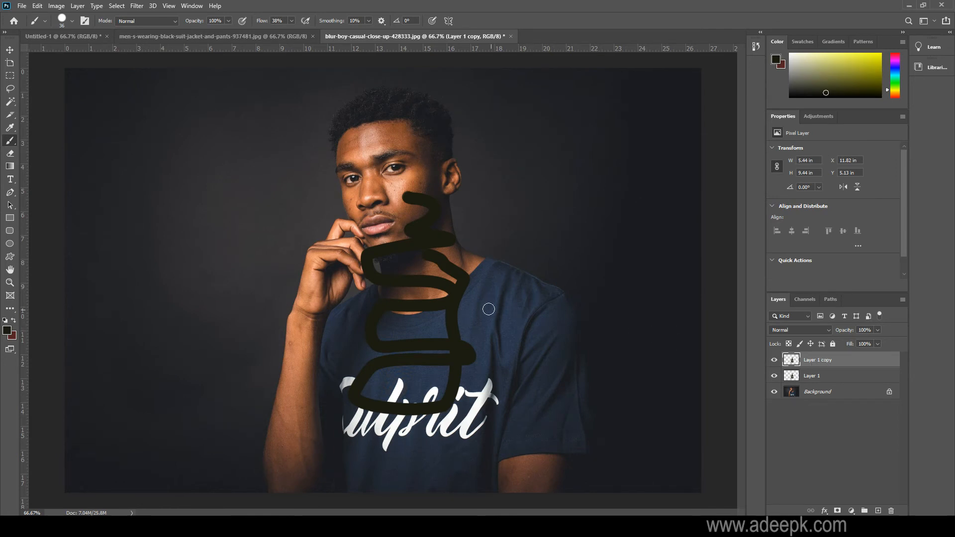
shift+click(830, 376)
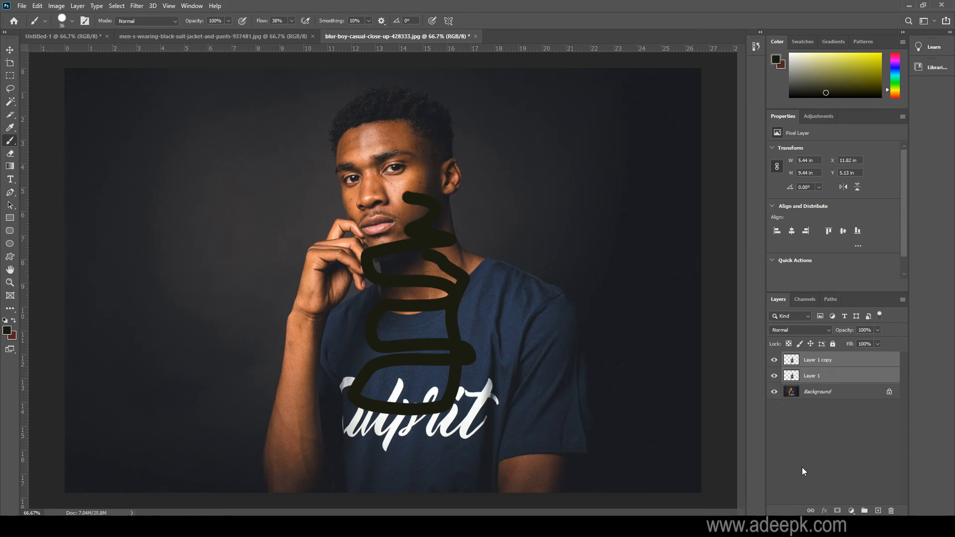
key(ctrl+g)
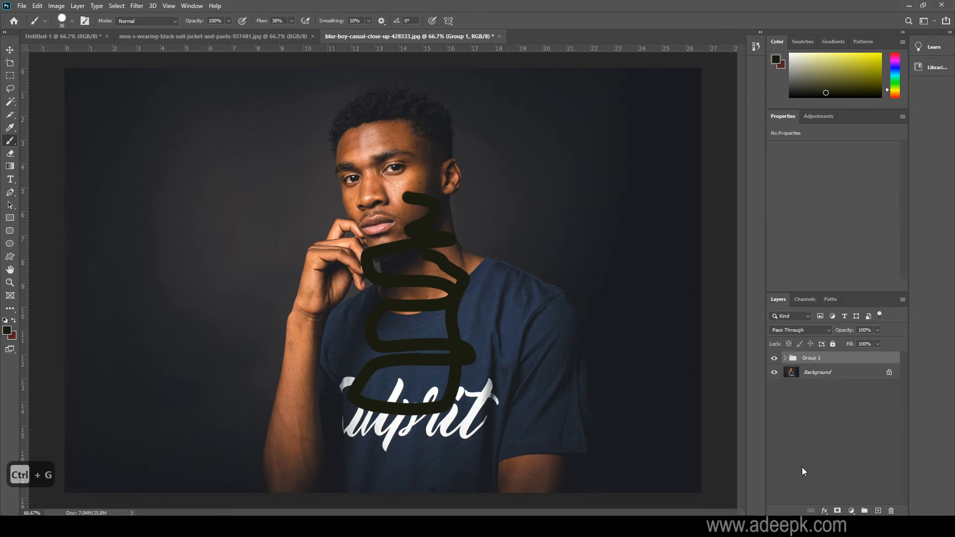
Expand Group 1, paint a dark freehand stroke across the shirt's sleeve side on Layer 1 copy, and collapse the group again.
click(786, 359)
click(824, 373)
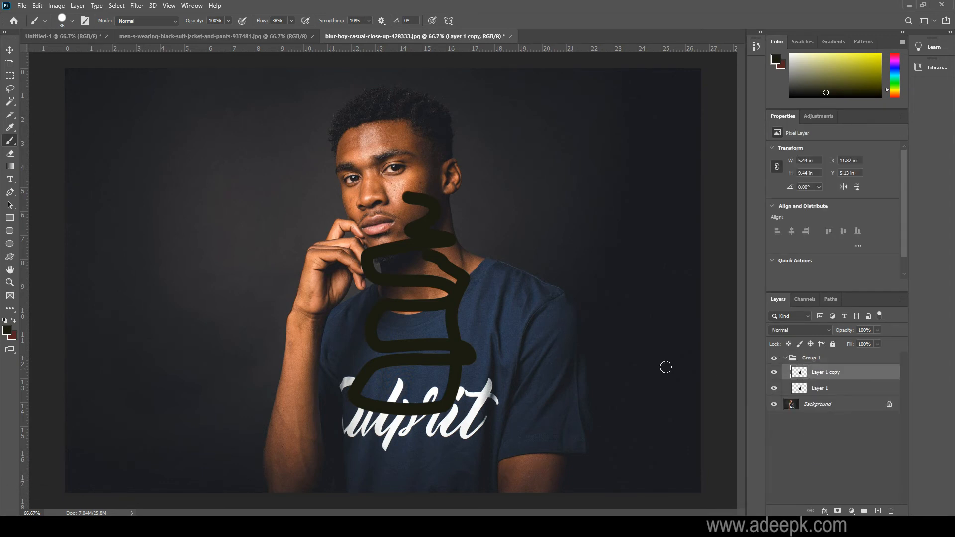
mouse_move(510, 335)
mouse_down()
mouse_move(535, 398)
mouse_move(553, 338)
mouse_up()
click(795, 359)
click(785, 358)
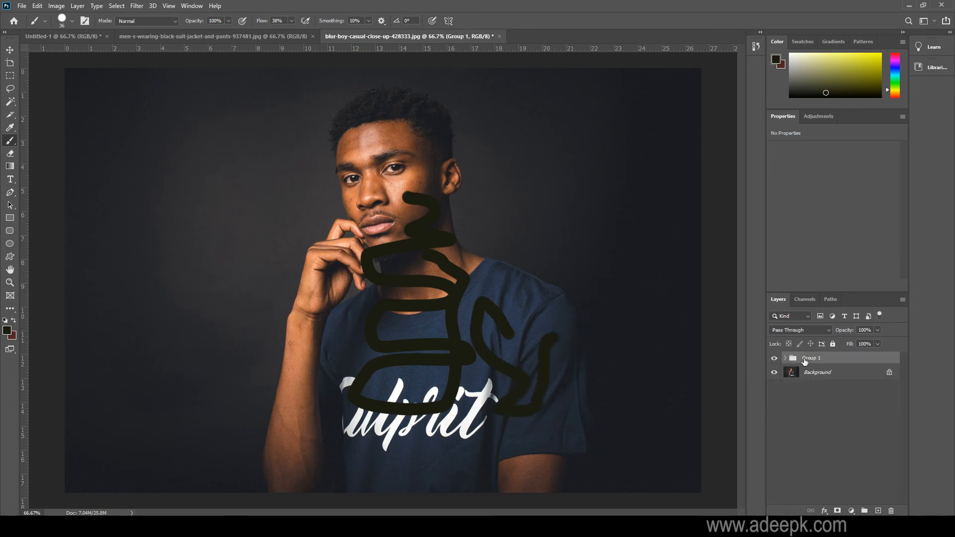
Toggle the visibility of Group 1 off and on, and expand the group to list its layers.
click(775, 359)
click(774, 358)
click(786, 359)
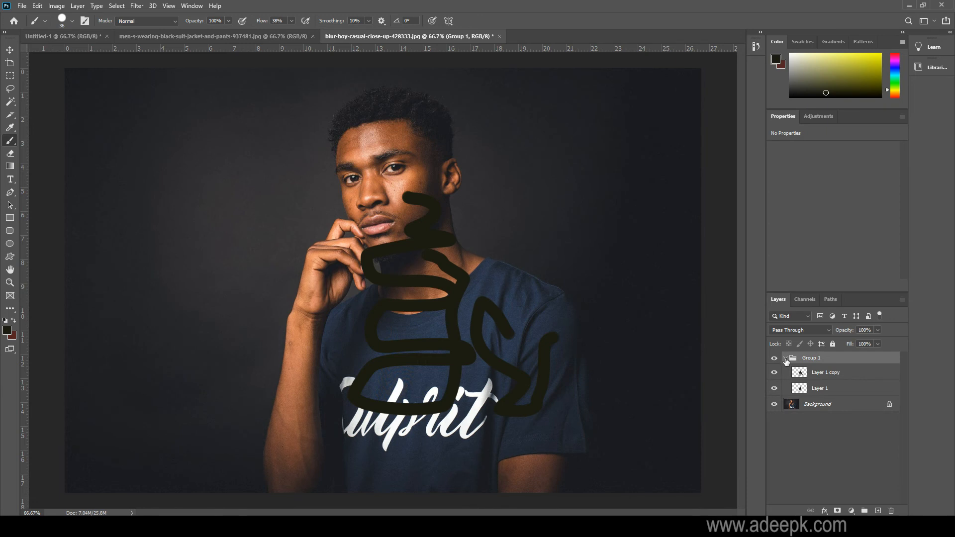
Rename Layer 1 copy inside Group 1 as "my layer".
click(827, 375)
double_click(828, 375)
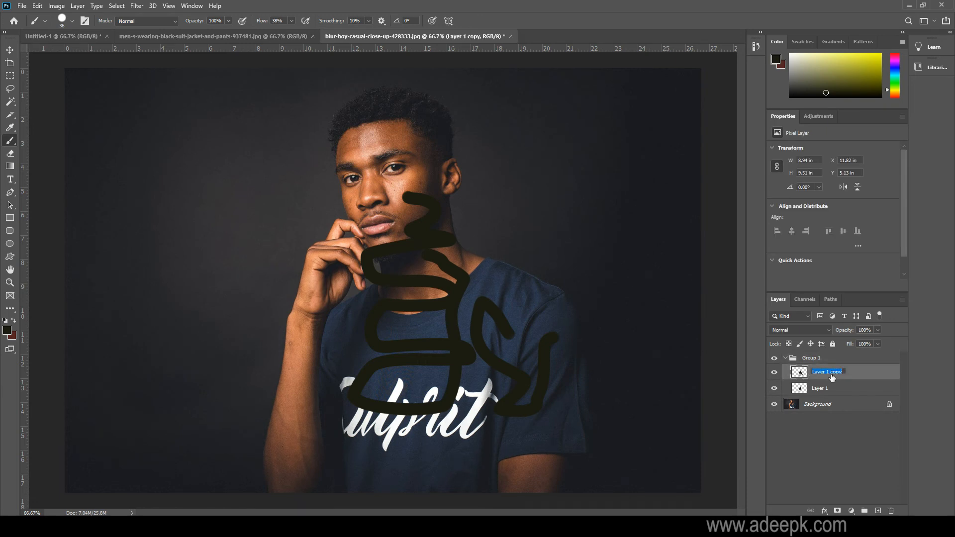
text(my layer)
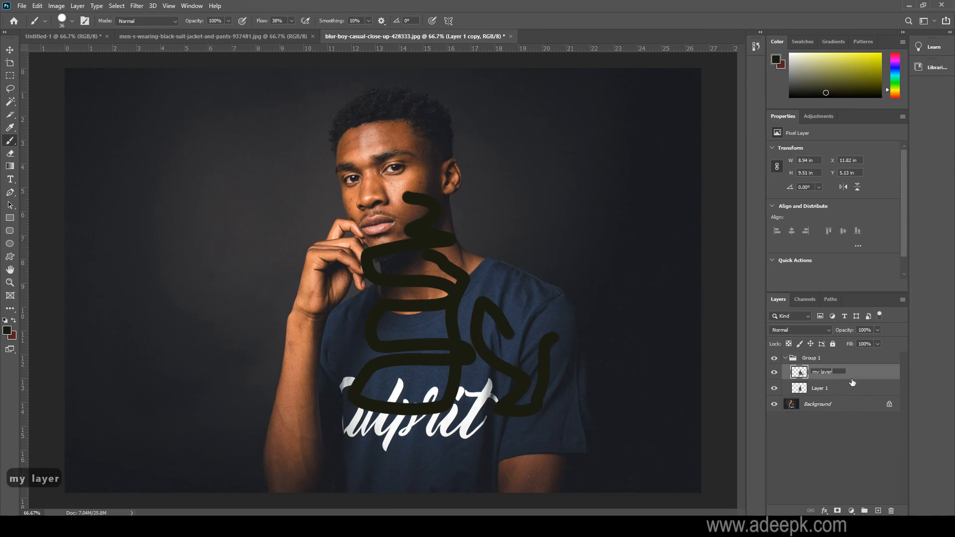
key(Return)
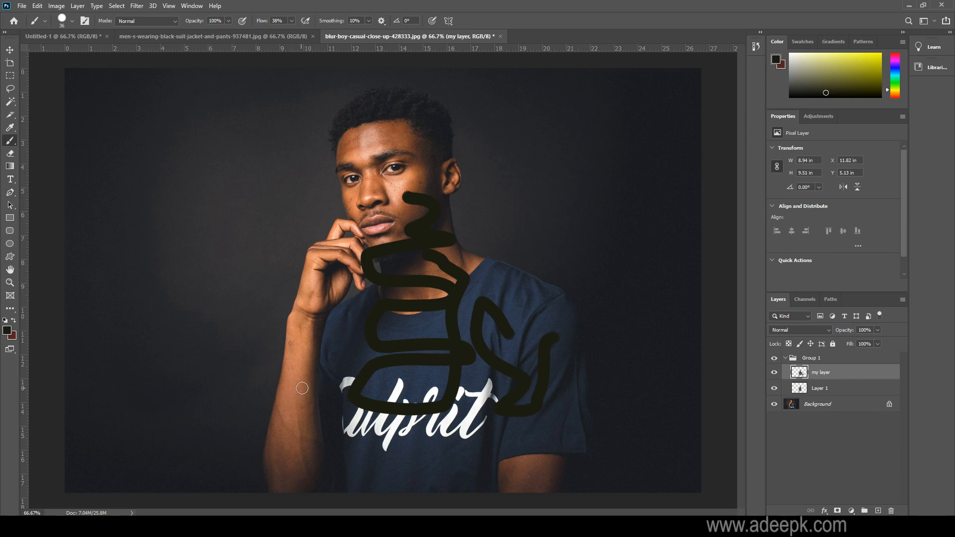
Zoom the photo in to 200% and back out to 66.7% to compare the magnifications.
key(ctrl+equal)
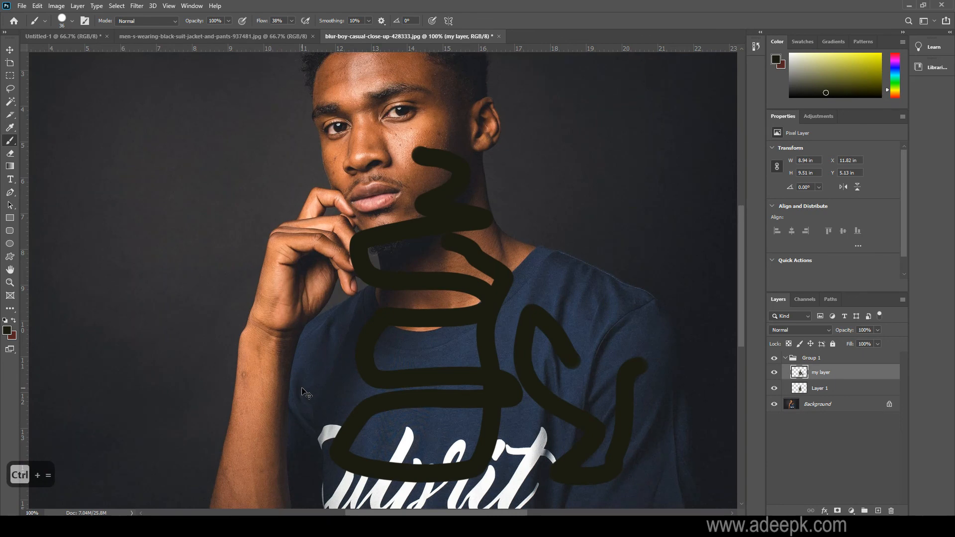
key(ctrl+equal)
key(ctrl+minus)
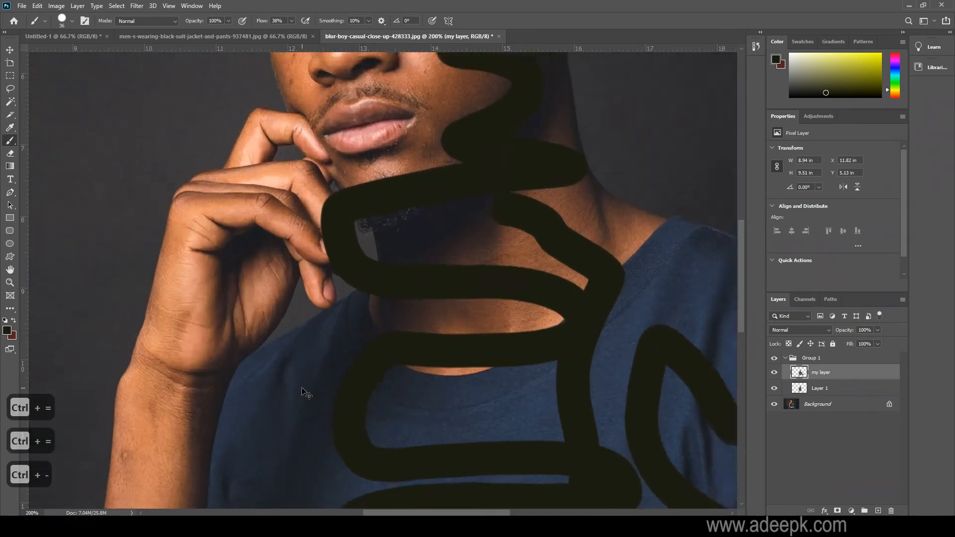
key(ctrl+minus)
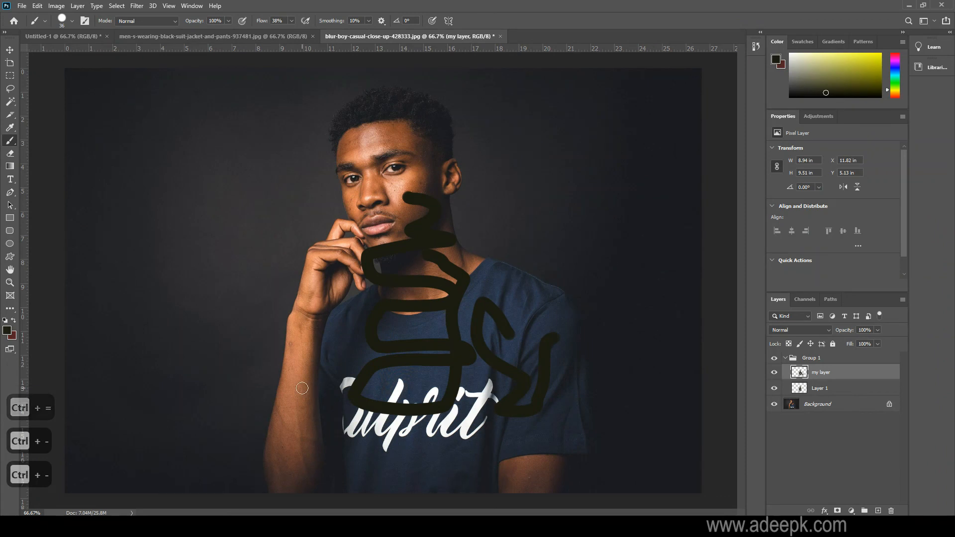
Examine the man's face, hair, hand and the painted strokes at 200% by panning across the photo, and return to the 66.7% view.
key(space)
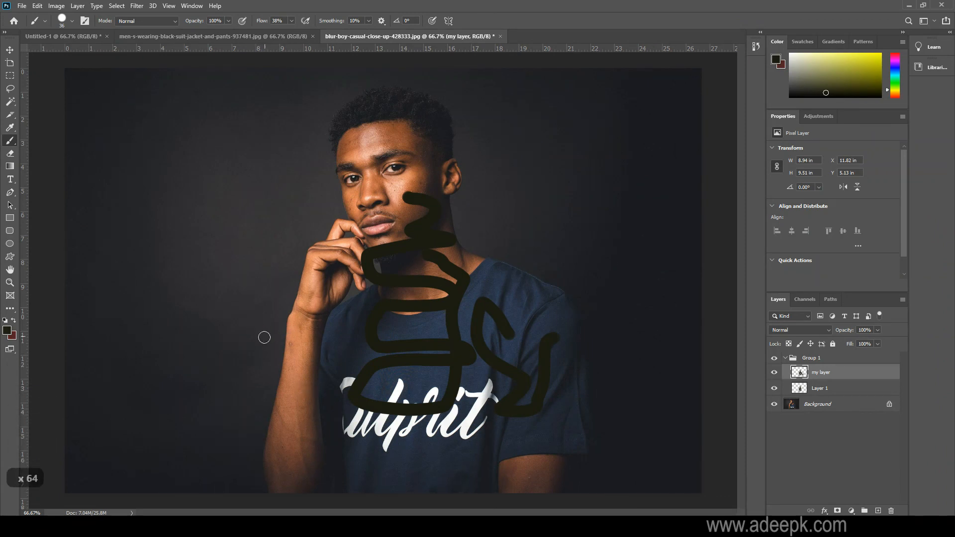
key(ctrl+equal)
key(ctrl+equal)
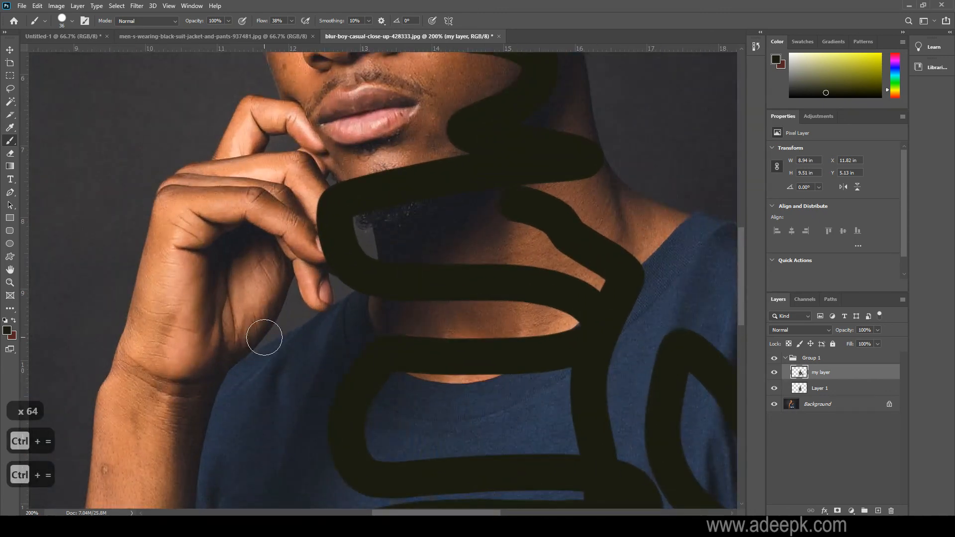
drag(239, 347, 234, 444)
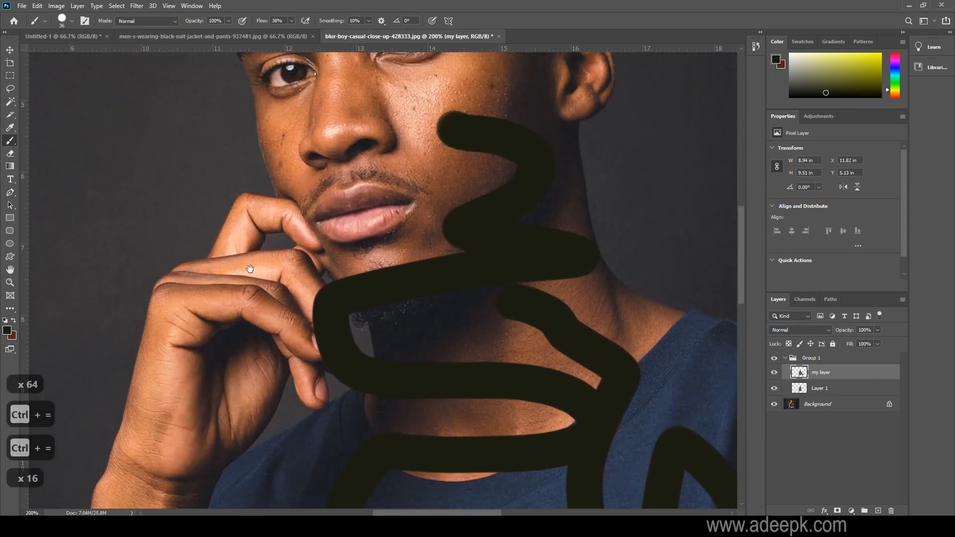
mouse_move(250, 268)
mouse_down()
mouse_move(265, 271)
mouse_move(223, 383)
mouse_up()
drag(291, 223, 438, 385)
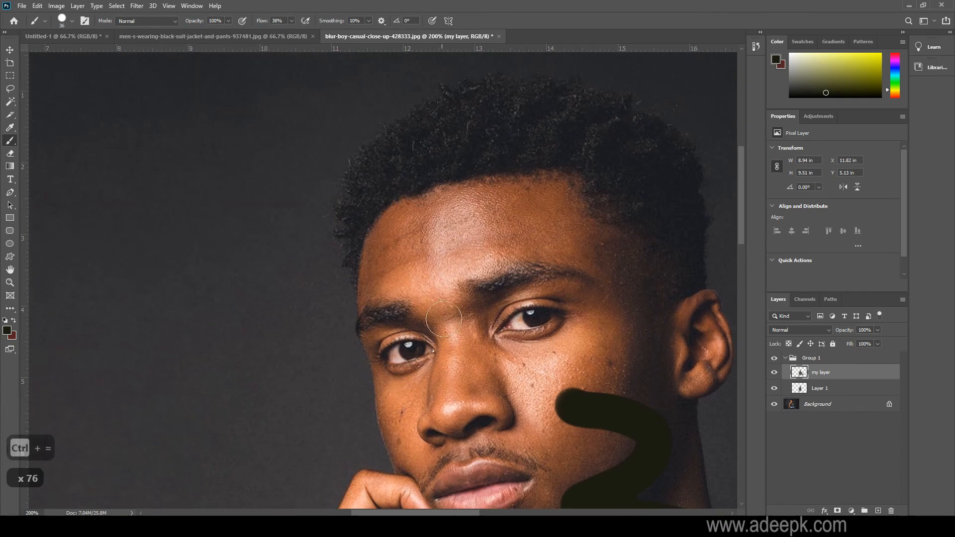
drag(498, 281, 266, 231)
mouse_move(301, 307)
mouse_down()
mouse_move(423, 181)
mouse_move(455, 174)
mouse_up()
drag(386, 285, 415, 190)
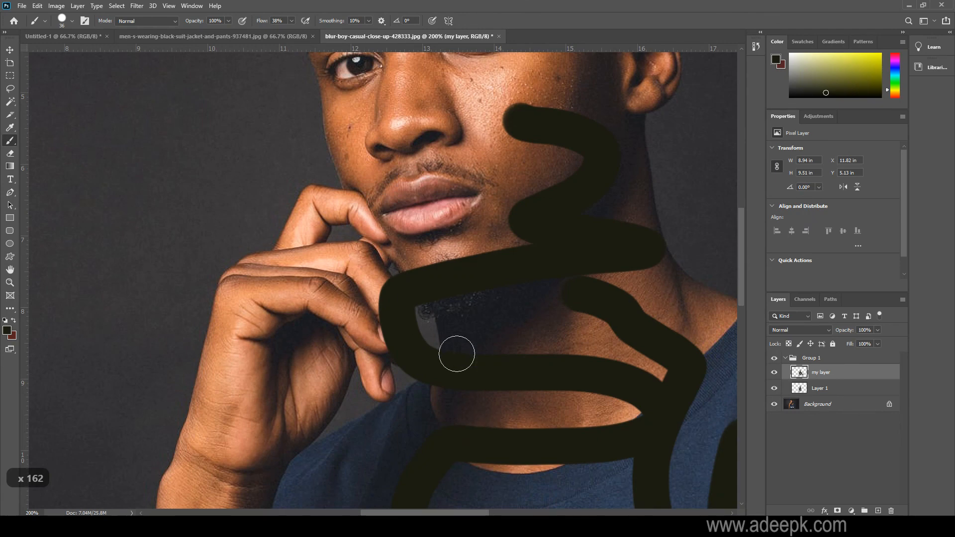
key(ctrl+minus)
key(ctrl+minus)
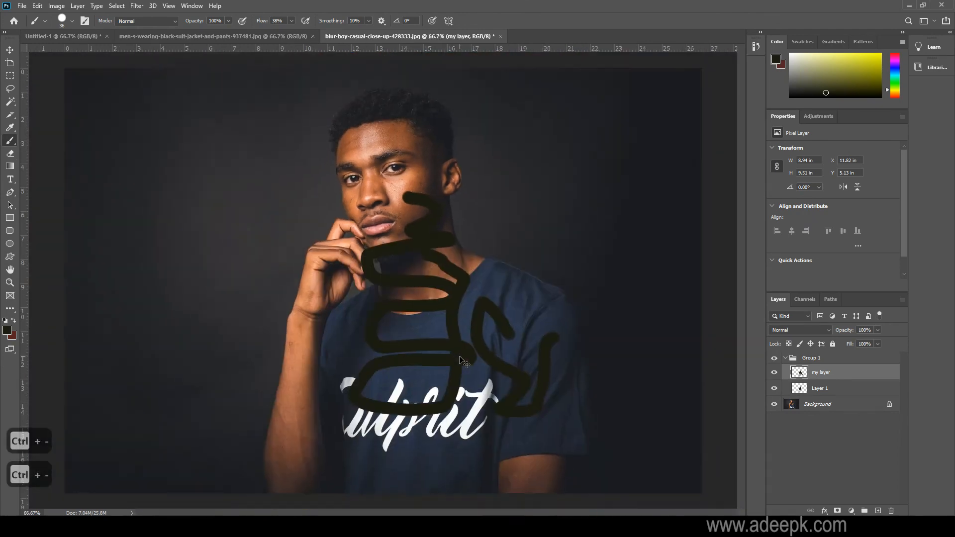